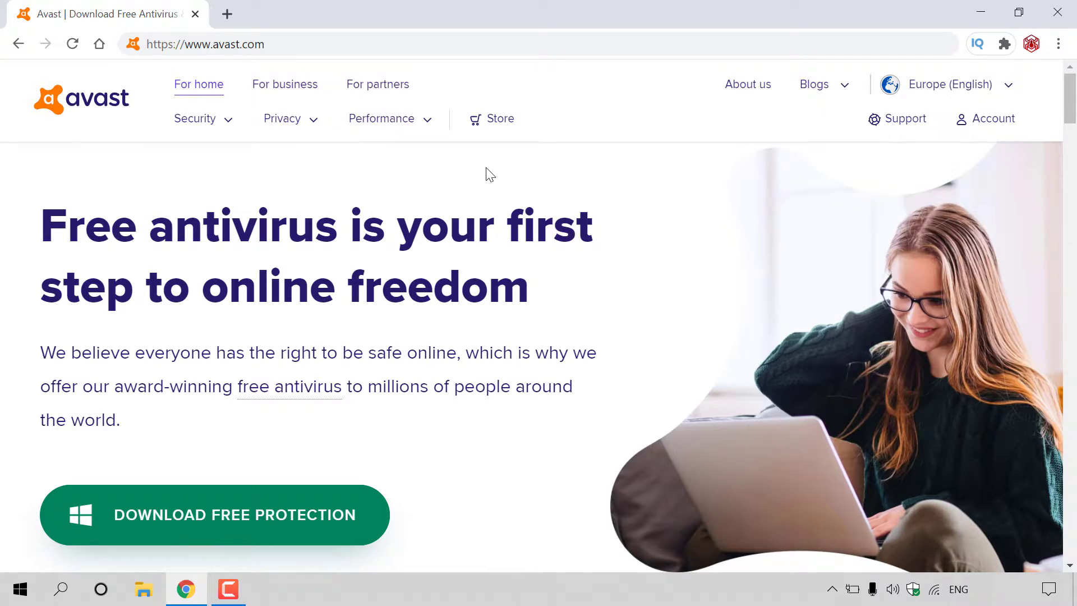
Load avast.com from the address bar, letting it redirect to the en-eu home page
{"action": "left_click", "coordinate": [322, 41]}
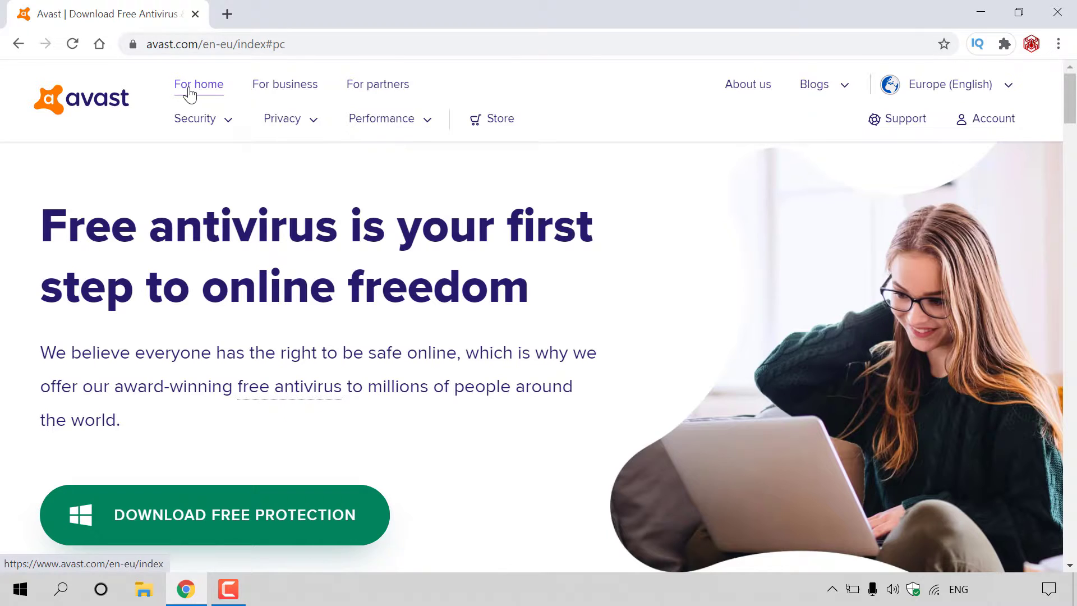
Go through 'For home' and the Security menu to the Free Antivirus download page
{"action": "left_click", "coordinate": [219, 92]}
{"action": "left_click", "coordinate": [230, 120]}
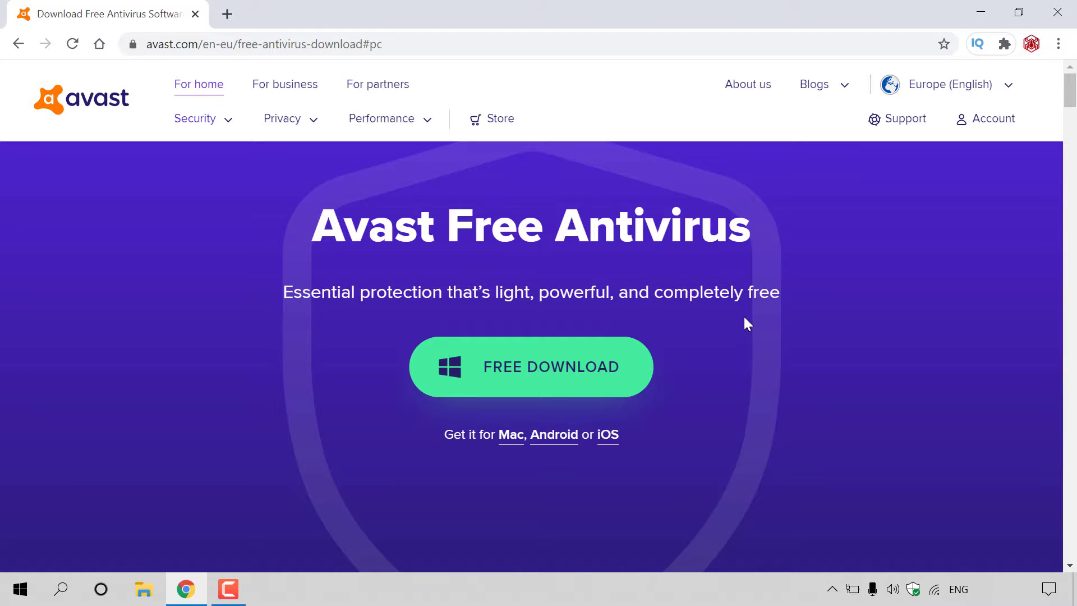
Scroll down to the Intelligent Antivirus, CyberCapture, Wi-Fi Inspector and Smart Scan feature descriptions
{"action": "left_click_drag", "start_coordinate": [1069, 88], "coordinate": [1072, 134]}
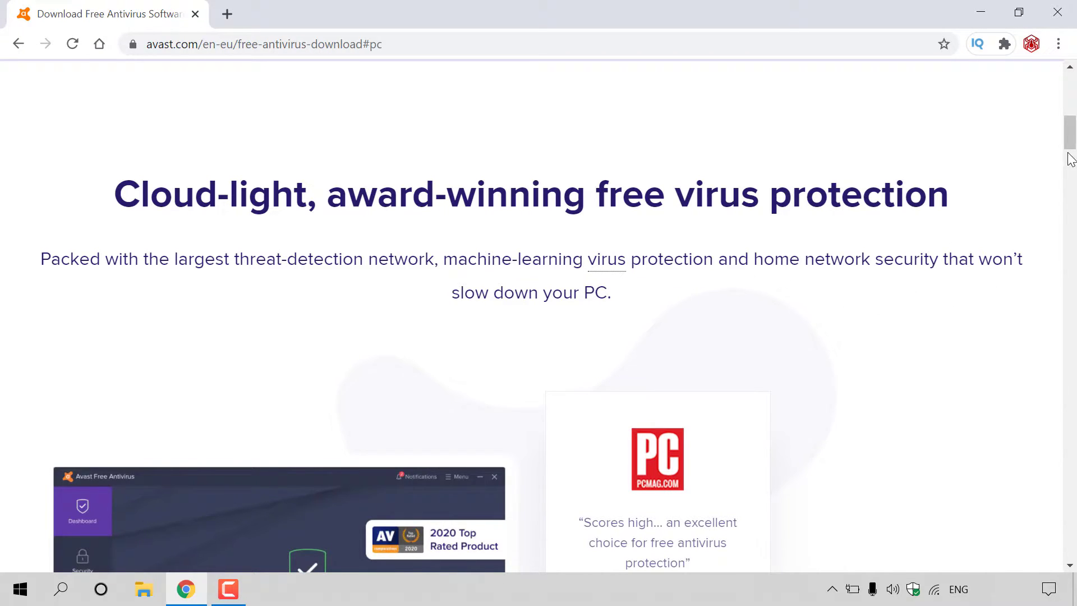
{"action": "scroll", "coordinate": [1075, 146], "scroll_direction": "down", "scroll_amount": 10}
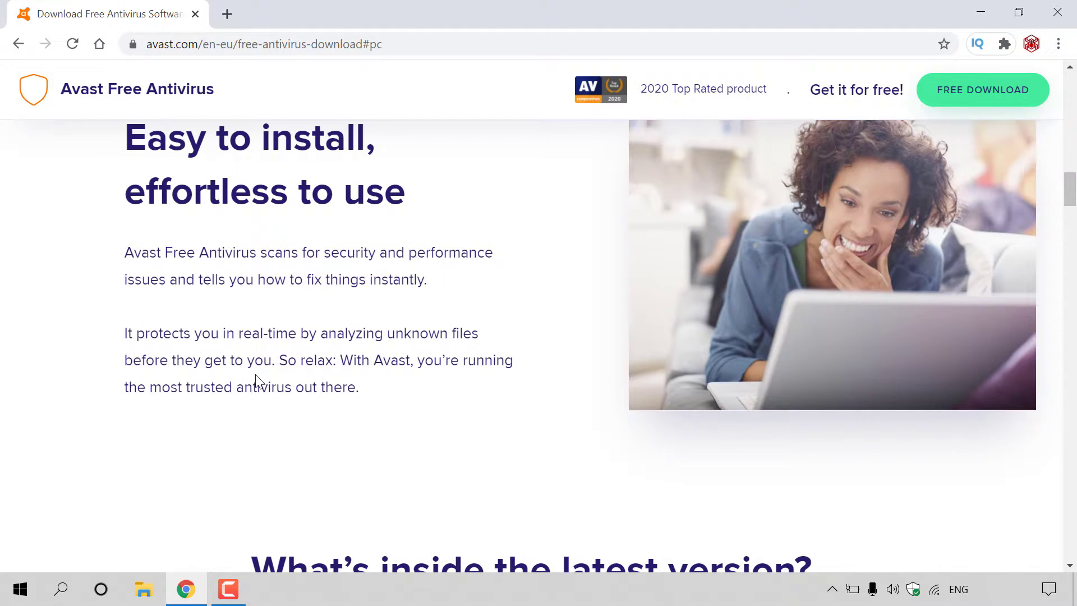
{"action": "left_click_drag", "start_coordinate": [1070, 203], "coordinate": [1073, 284]}
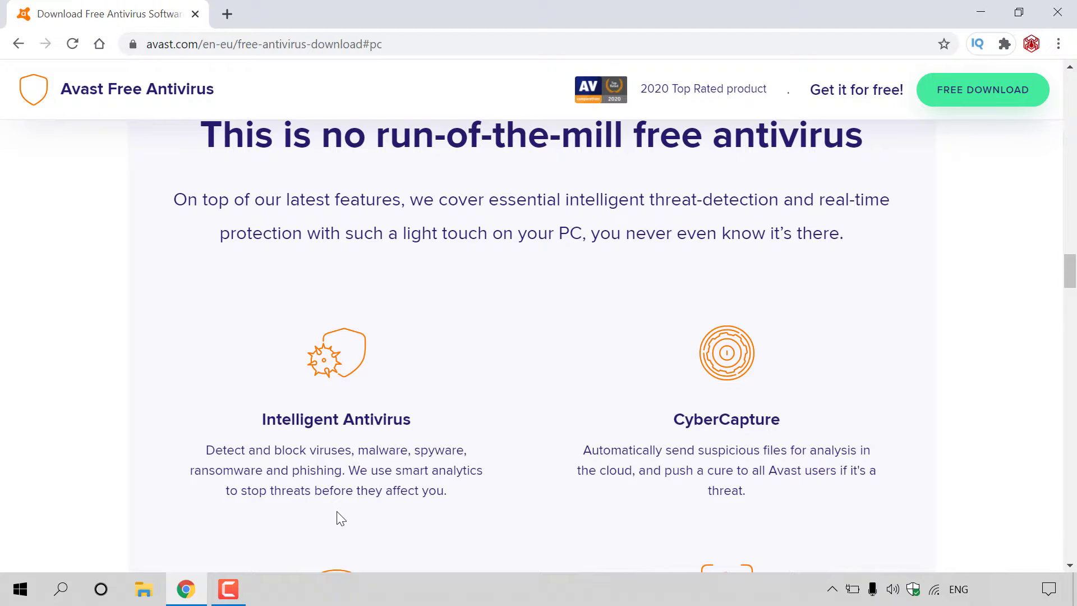
Scroll through the features, then drag back up to the page's free download offer
{"action": "scroll", "coordinate": [1038, 290], "scroll_direction": "down", "scroll_amount": 5}
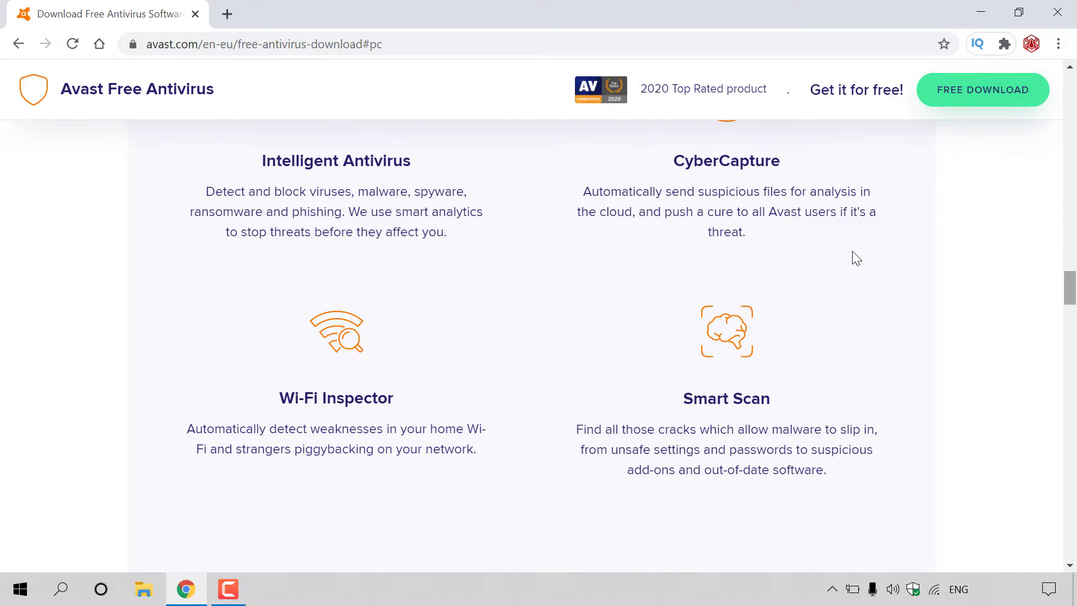
{"action": "scroll", "coordinate": [759, 197], "scroll_direction": "up", "scroll_amount": 2}
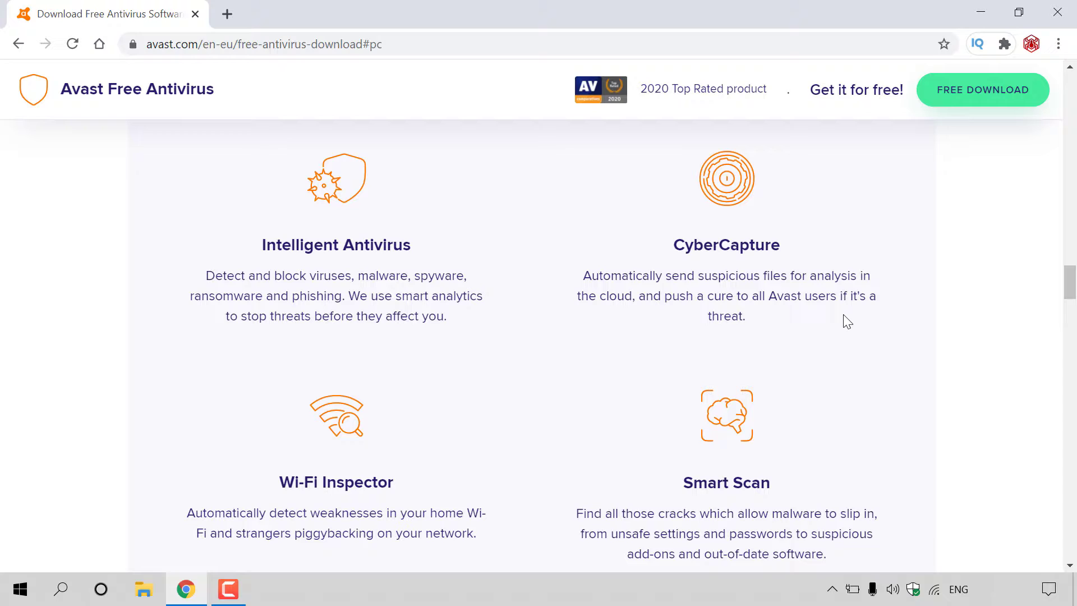
{"action": "scroll", "coordinate": [594, 409], "scroll_direction": "down", "scroll_amount": 3}
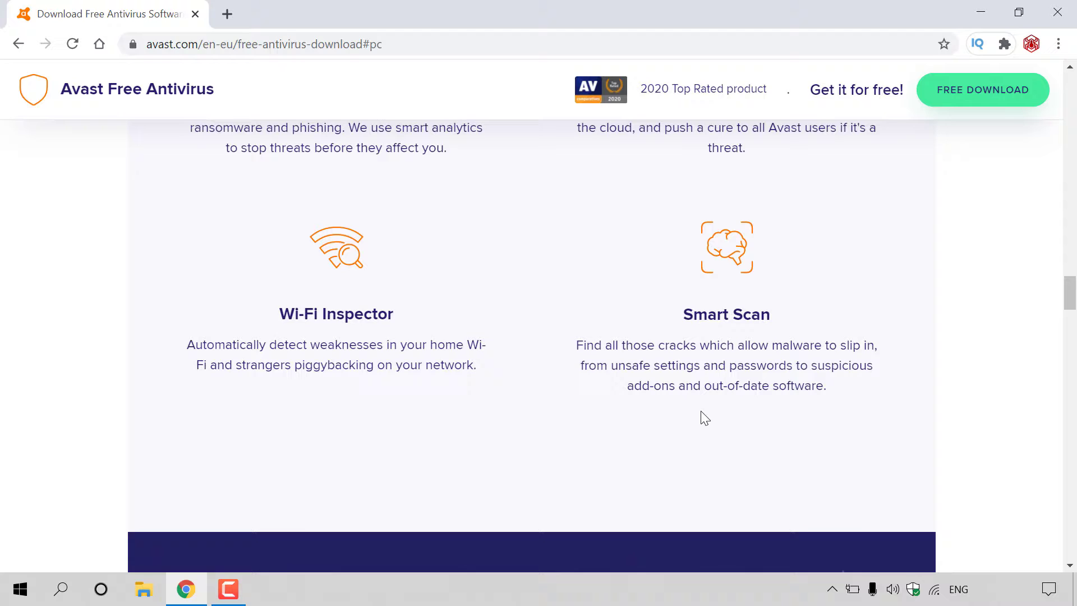
{"action": "left_click_drag", "start_coordinate": [1070, 297], "coordinate": [1074, 95]}
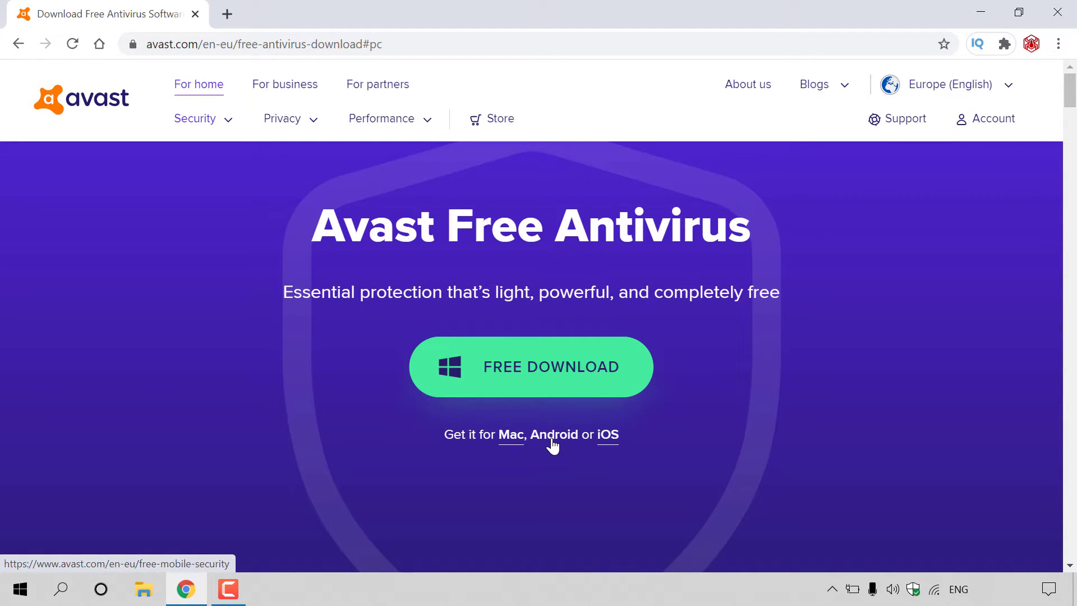
Download the Avast Free Antivirus installer, open it from the download bar, and minimize Chrome
{"action": "left_click", "coordinate": [599, 372]}
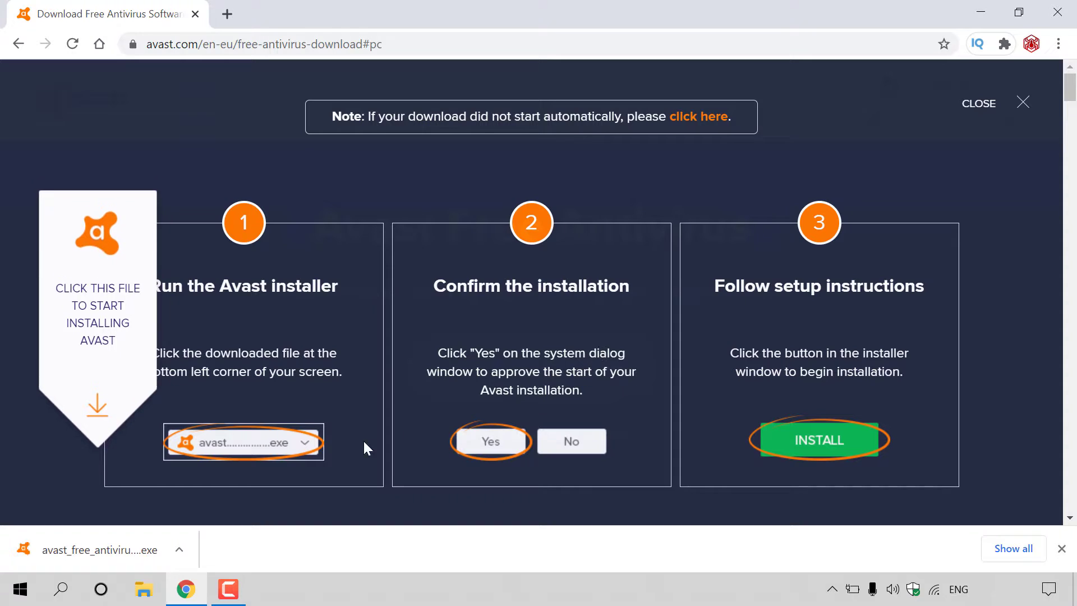
{"action": "left_click", "coordinate": [185, 553]}
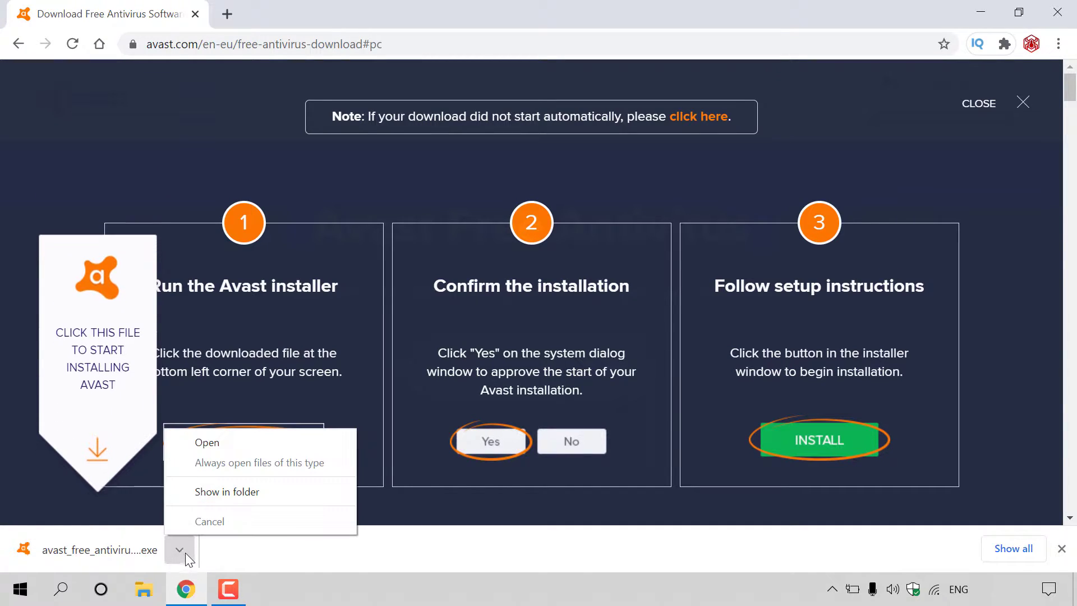
{"action": "left_click", "coordinate": [276, 449]}
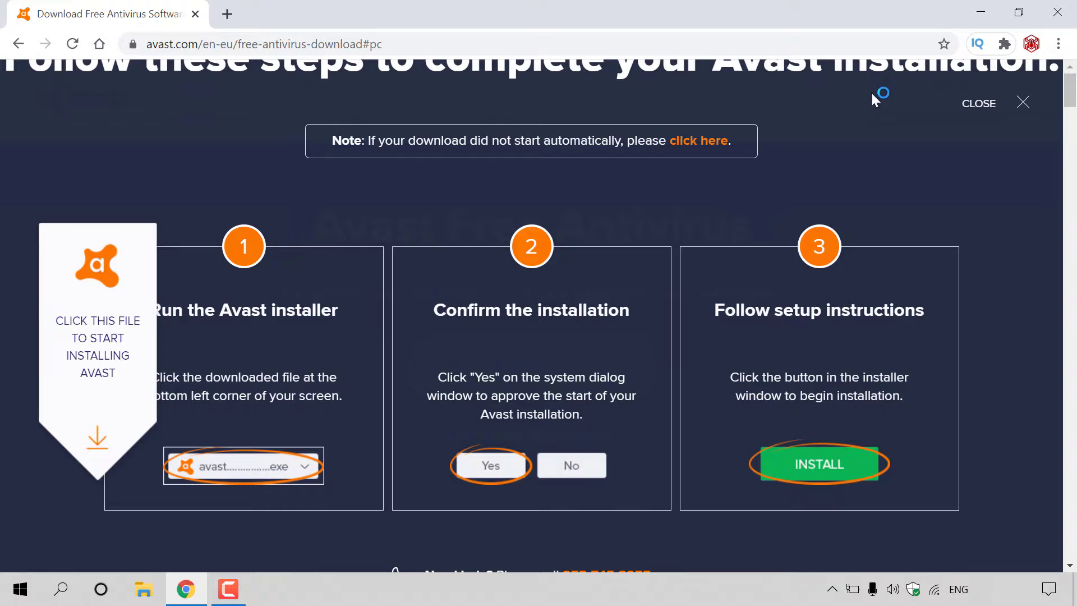
{"action": "left_click", "coordinate": [980, 12]}
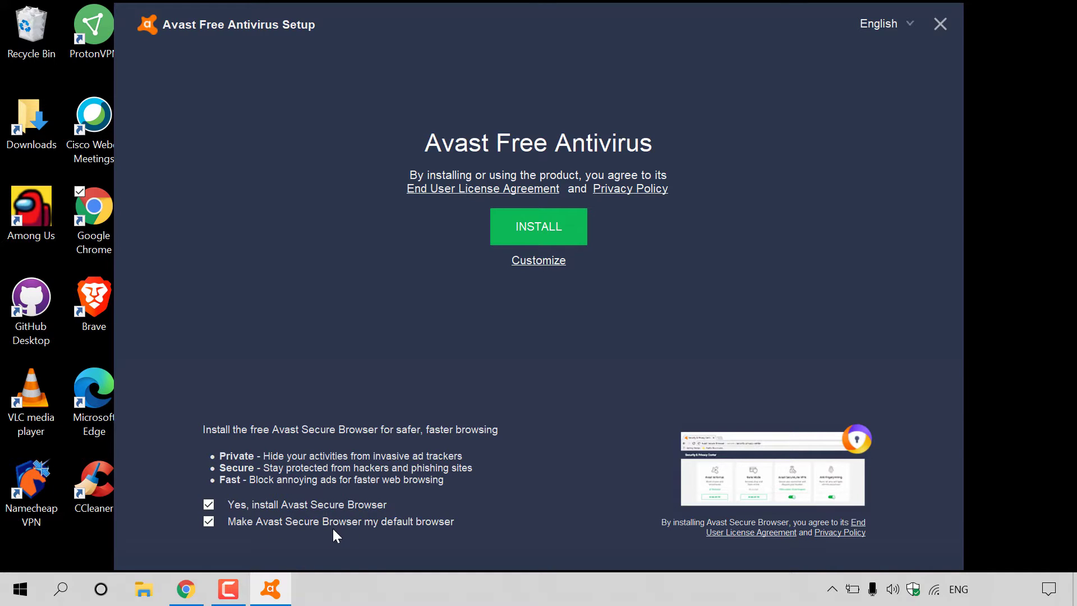
Untick both Avast Secure Browser options: making it default and installing it
{"action": "left_click", "coordinate": [209, 522]}
{"action": "left_click", "coordinate": [208, 505]}
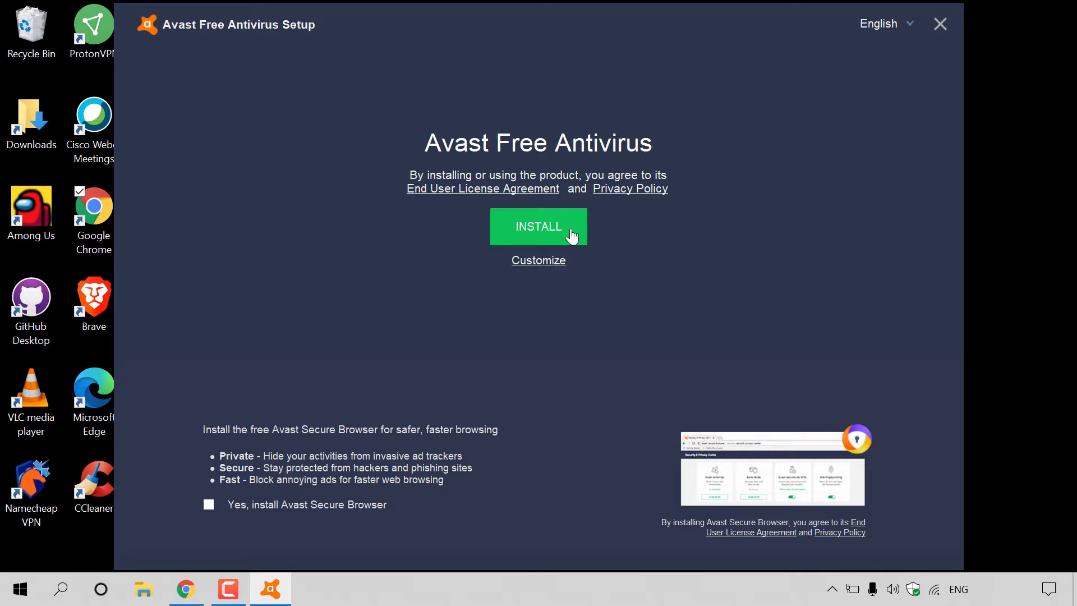
Open Customize and keep Recommended protection, installing to C:\Program Files\Avast Software\Avast
{"action": "left_click", "coordinate": [562, 265]}
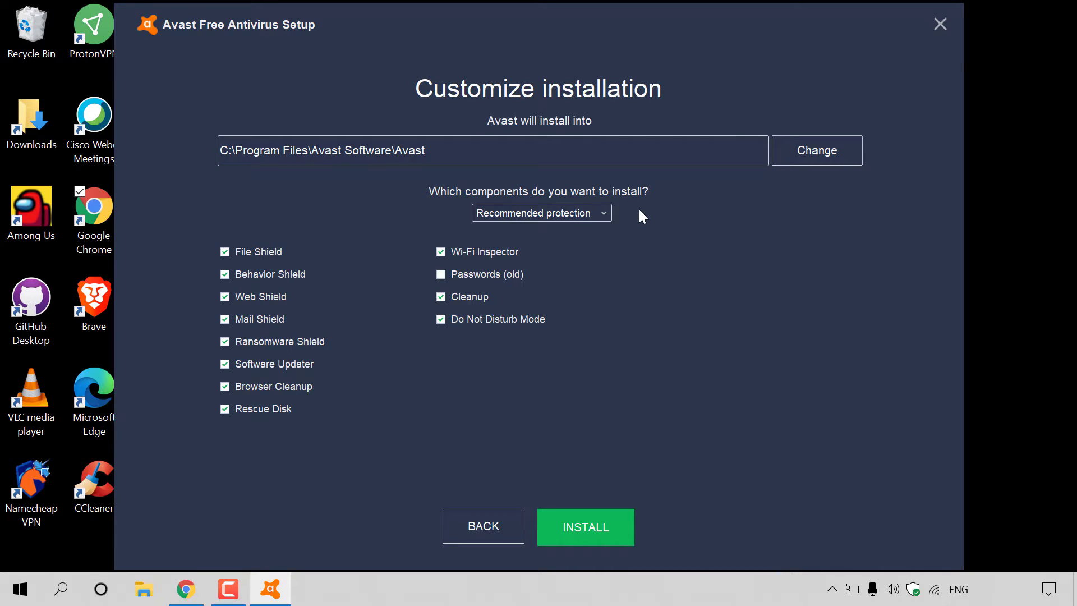
{"action": "left_click", "coordinate": [605, 214]}
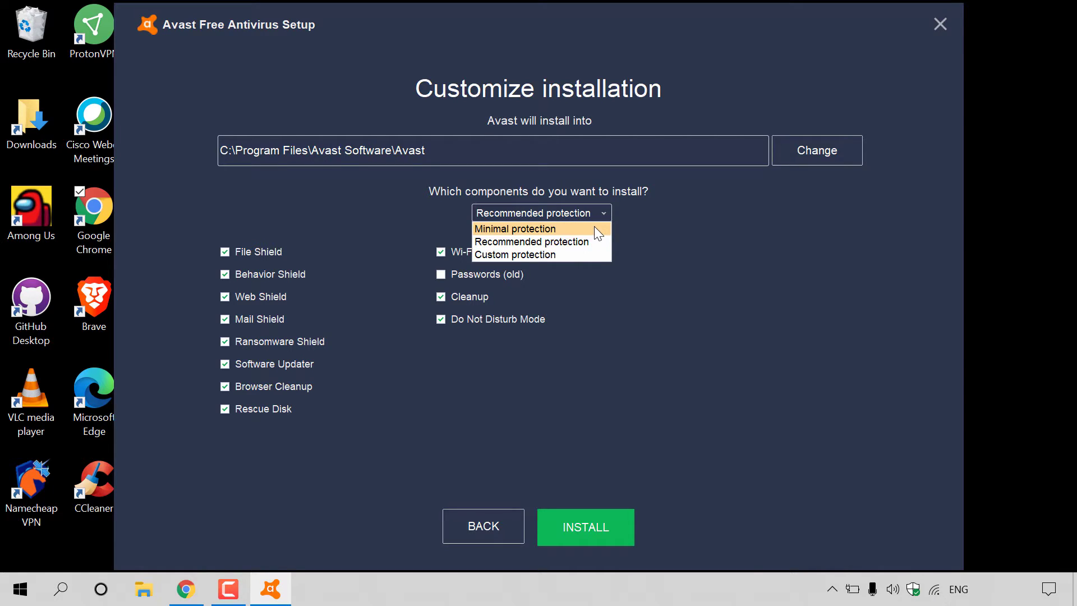
{"action": "left_click", "coordinate": [578, 242]}
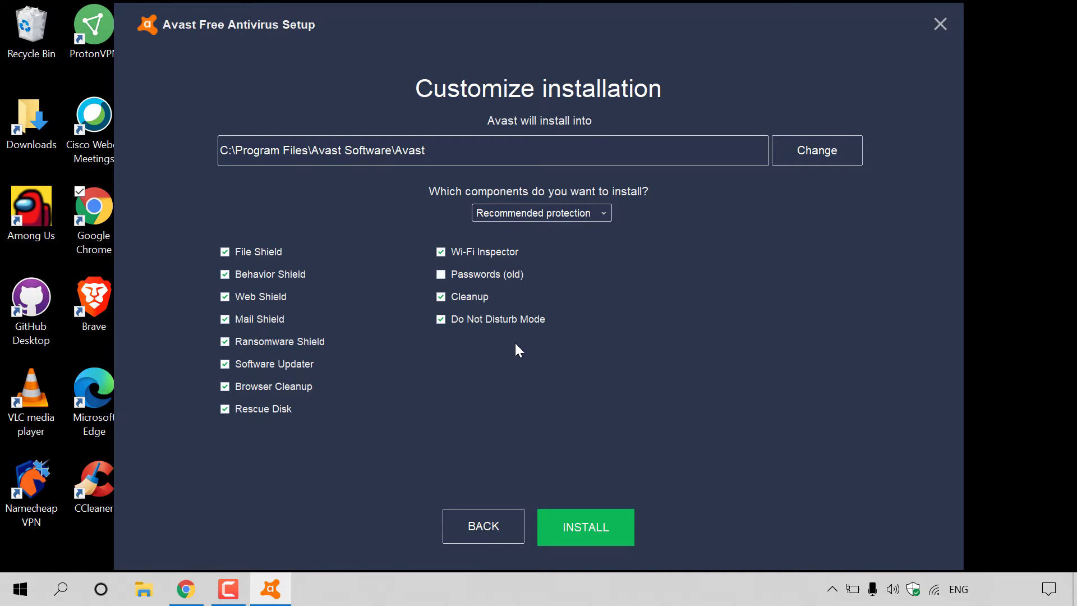
Install Avast with the recommended components, then continue past the 'You're protected' screen
{"action": "left_click", "coordinate": [626, 536]}
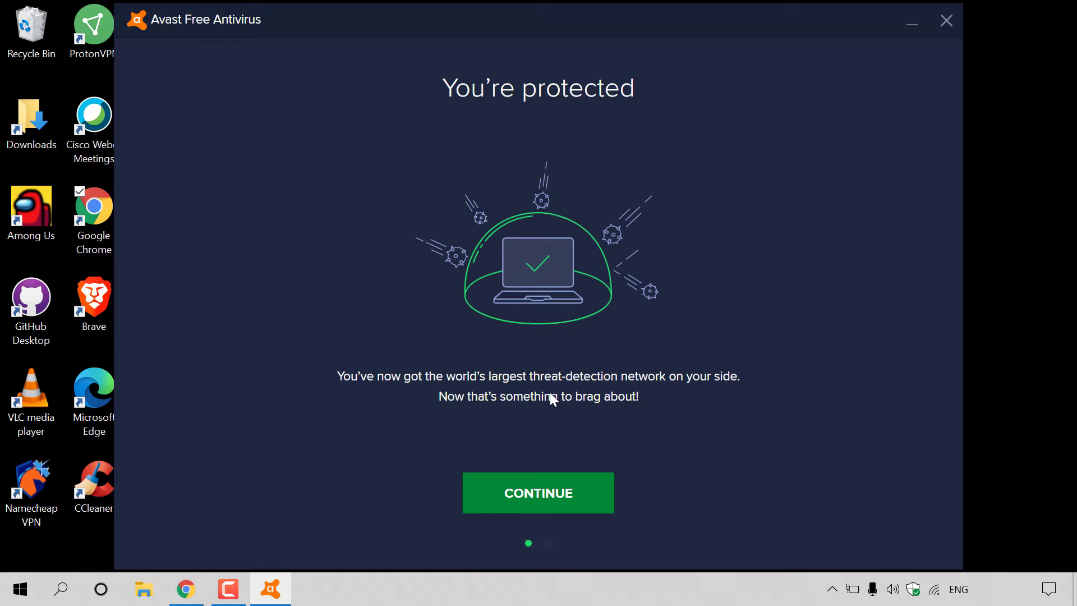
{"action": "left_click", "coordinate": [576, 491]}
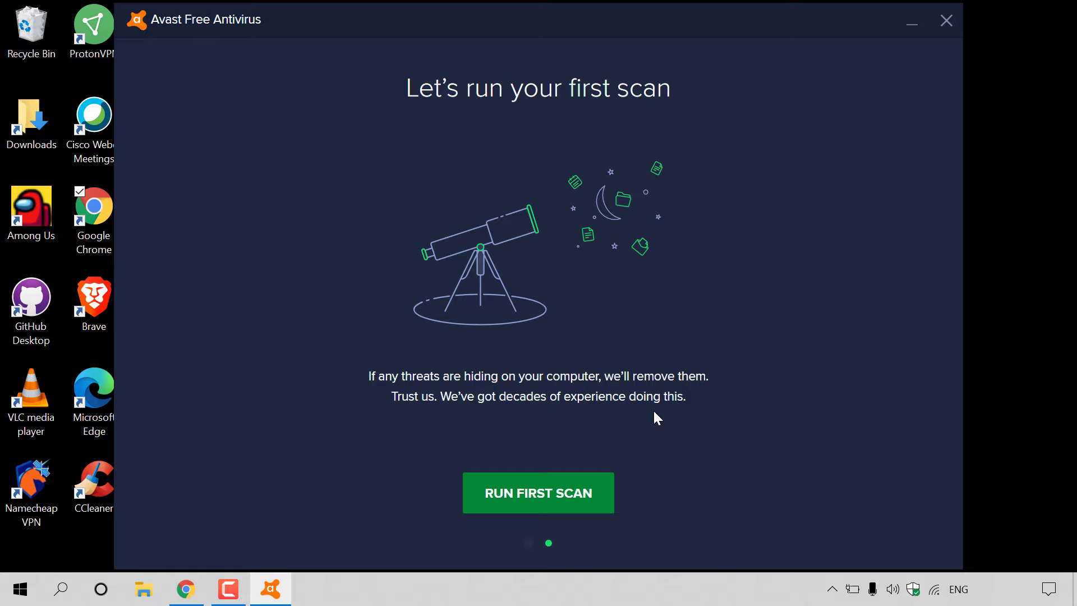
Start the first Smart Scan and wait for the 'no browser threats found' result
{"action": "left_click", "coordinate": [593, 509]}
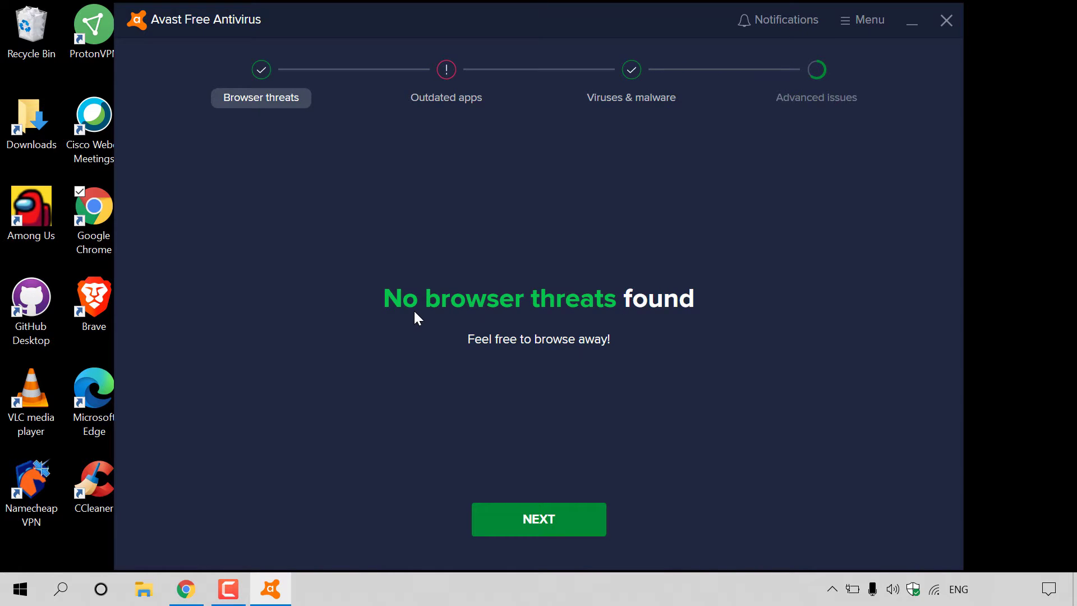
Skip updating the outdated iTunes app and confirm, reaching the 'No malware found' result
{"action": "left_click", "coordinate": [582, 520]}
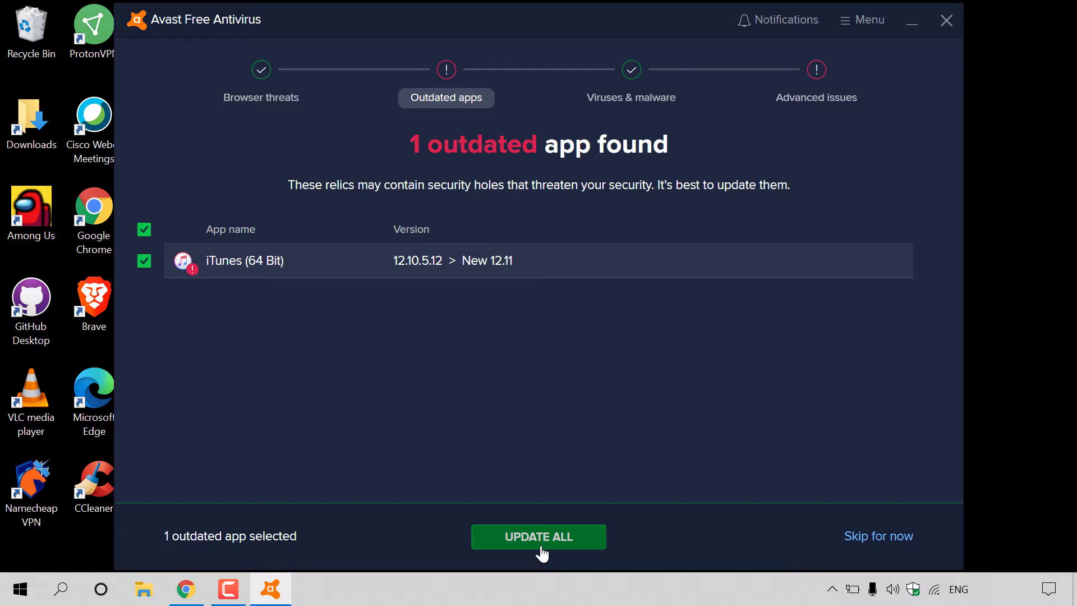
{"action": "left_click", "coordinate": [871, 538]}
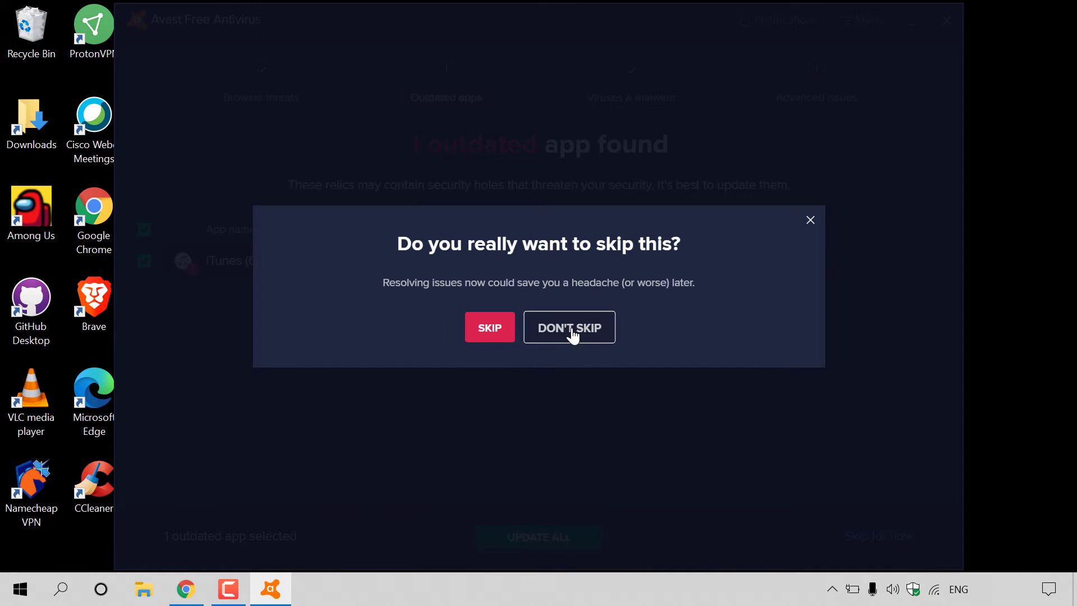
{"action": "left_click", "coordinate": [497, 336]}
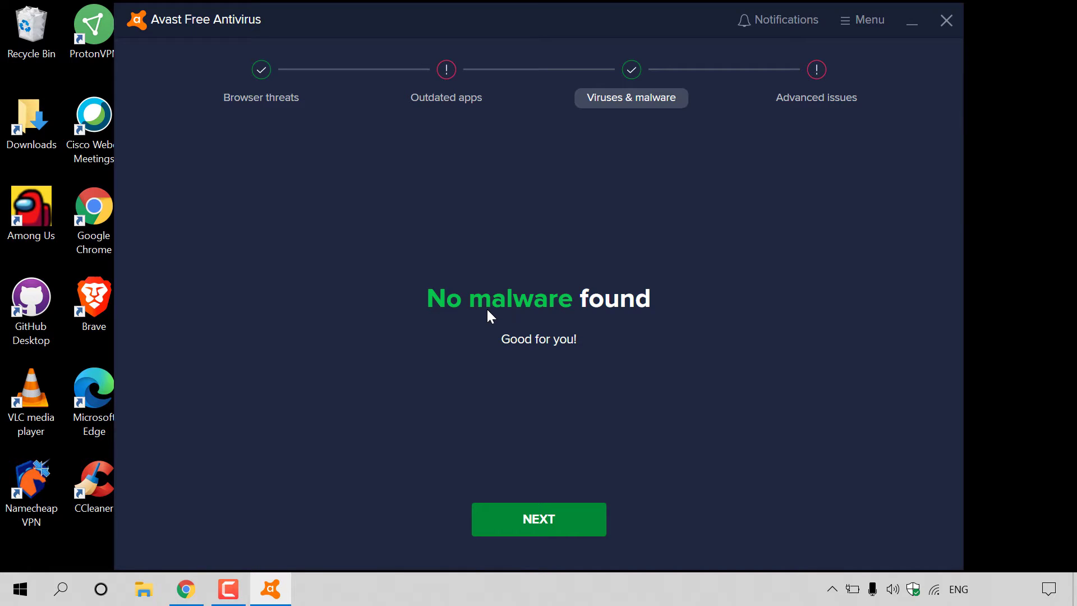
Skip the 4 advanced issues from the scan results and confirm skipping
{"action": "left_click", "coordinate": [592, 519]}
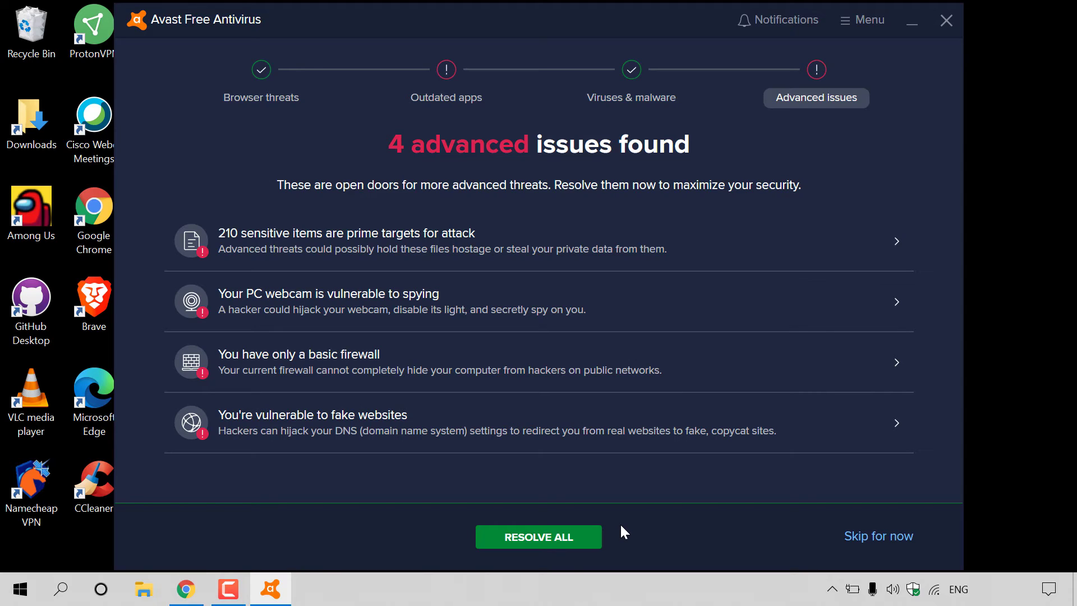
{"action": "left_click", "coordinate": [894, 537]}
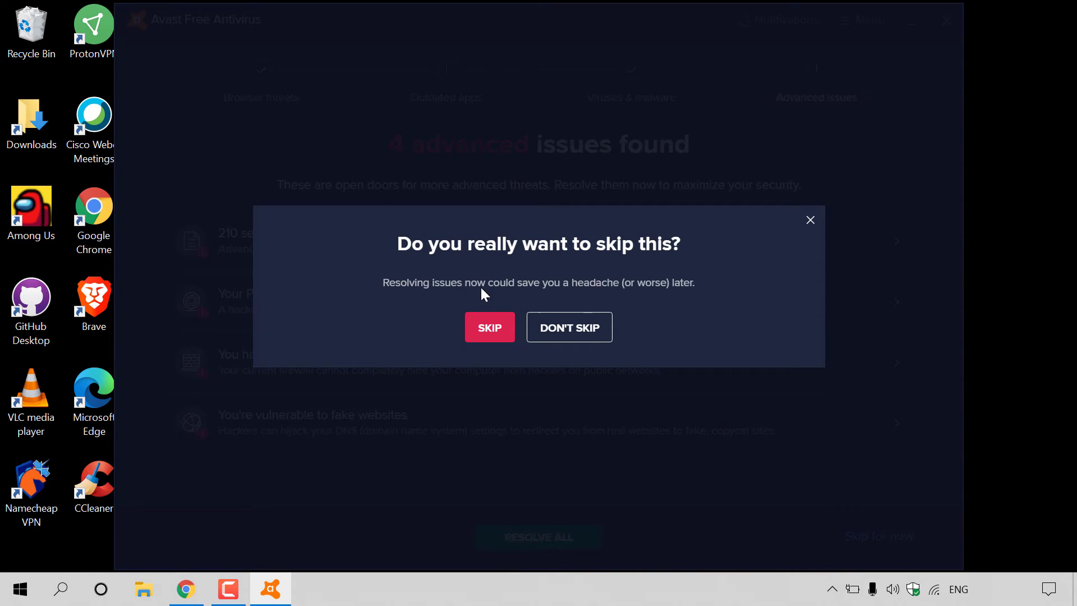
{"action": "left_click", "coordinate": [509, 336]}
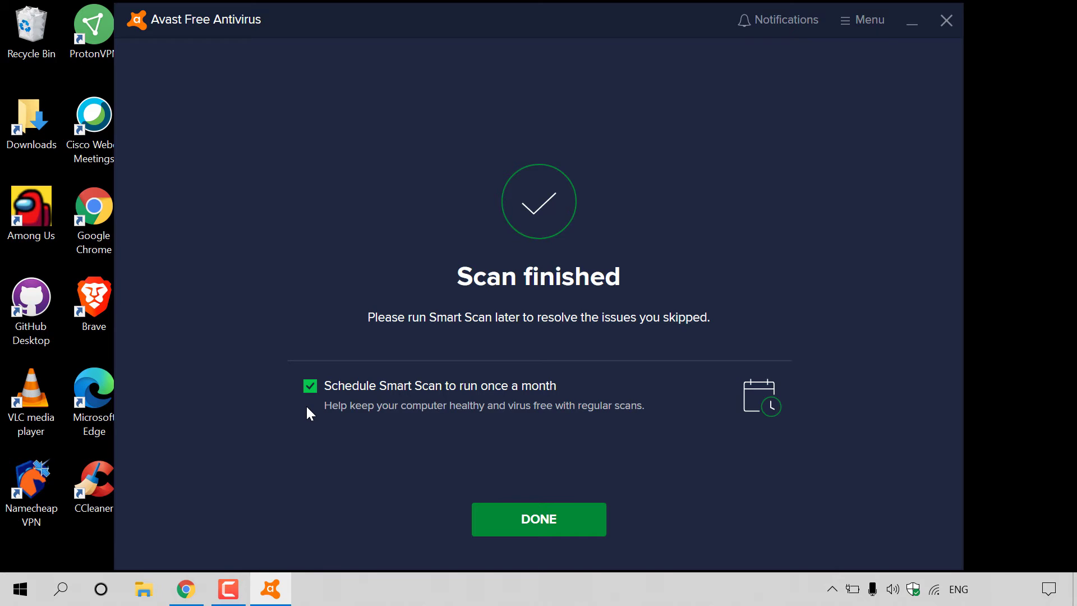
Dismiss the Scan finished summary and ignore the free mobile app offer
{"action": "left_click", "coordinate": [589, 525]}
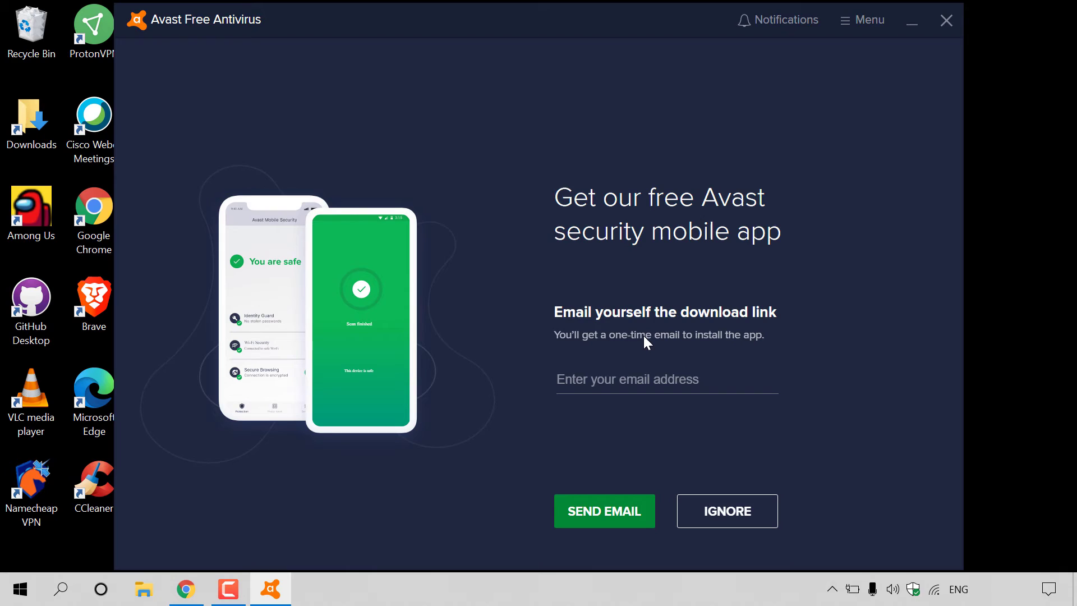
{"action": "left_click", "coordinate": [748, 510]}
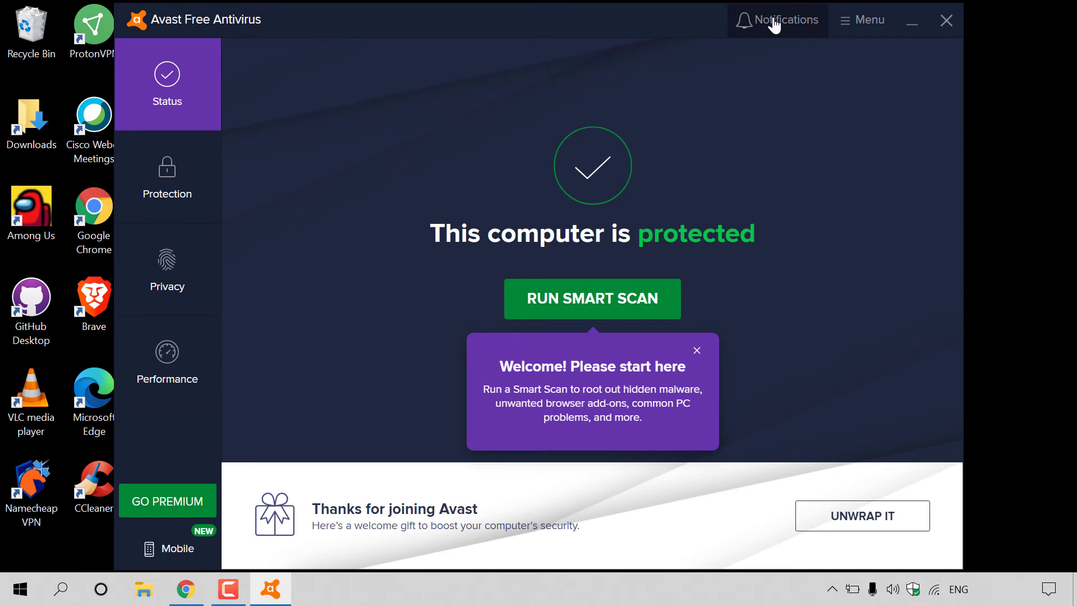
{"action": "left_click", "coordinate": [841, 34]}
{"action": "left_click", "coordinate": [631, 21]}
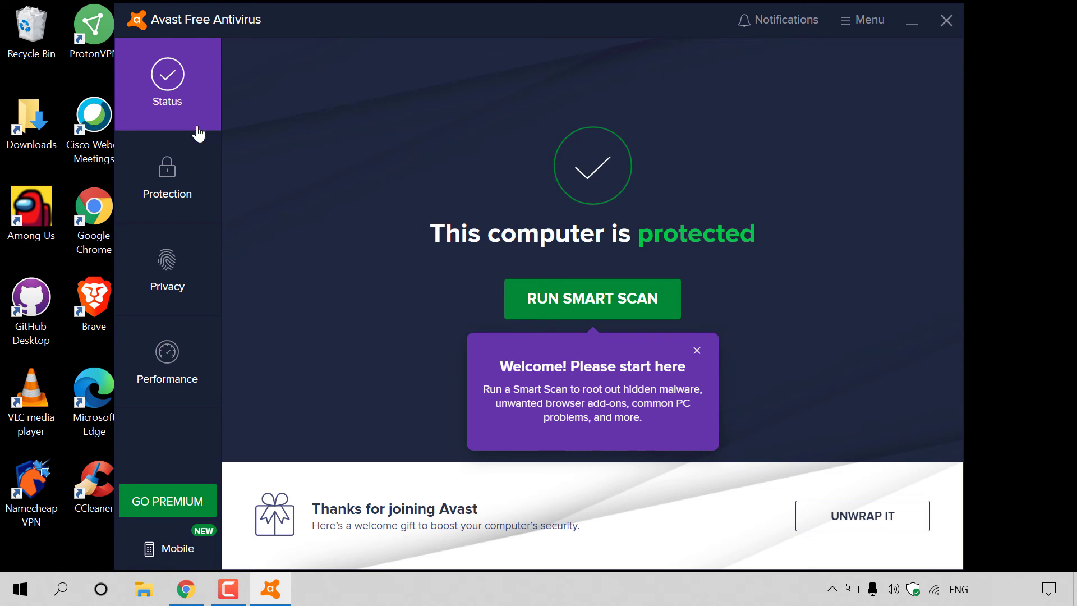
{"action": "left_click", "coordinate": [189, 186]}
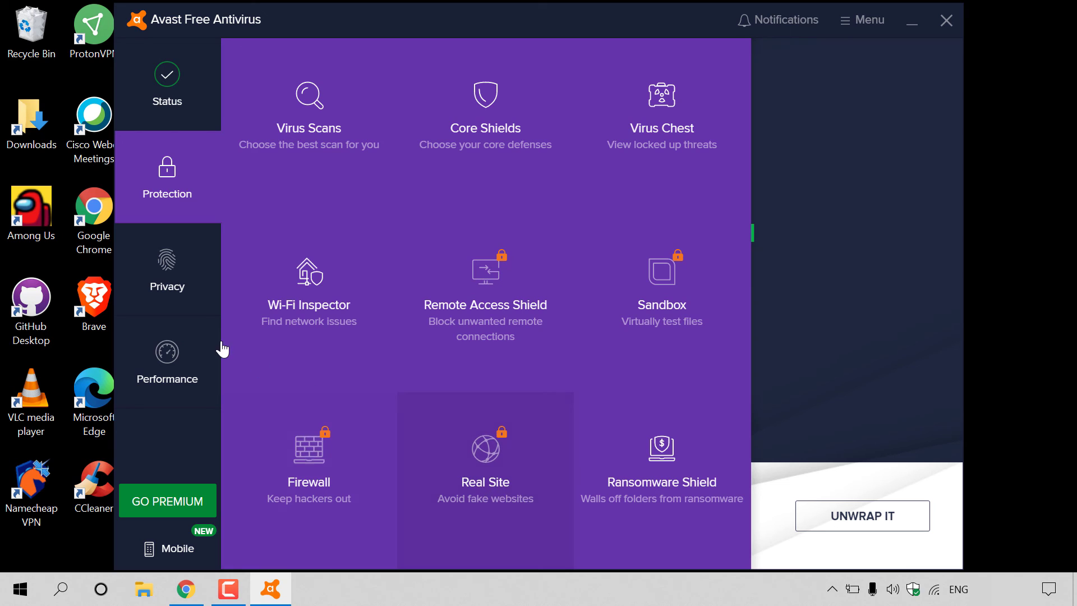
{"action": "left_click", "coordinate": [183, 290]}
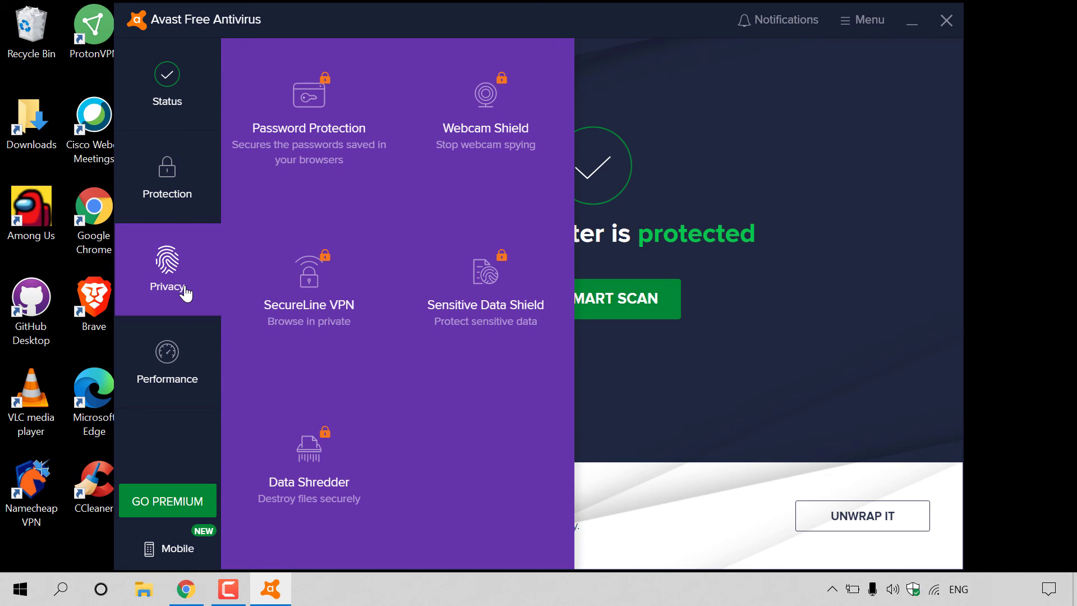
{"action": "left_click", "coordinate": [183, 359]}
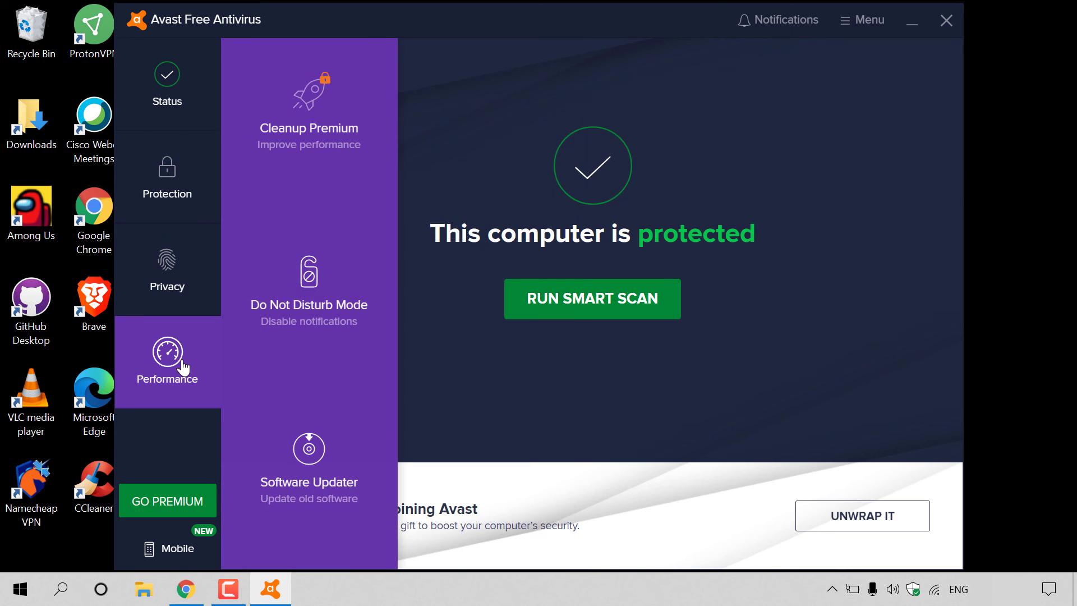